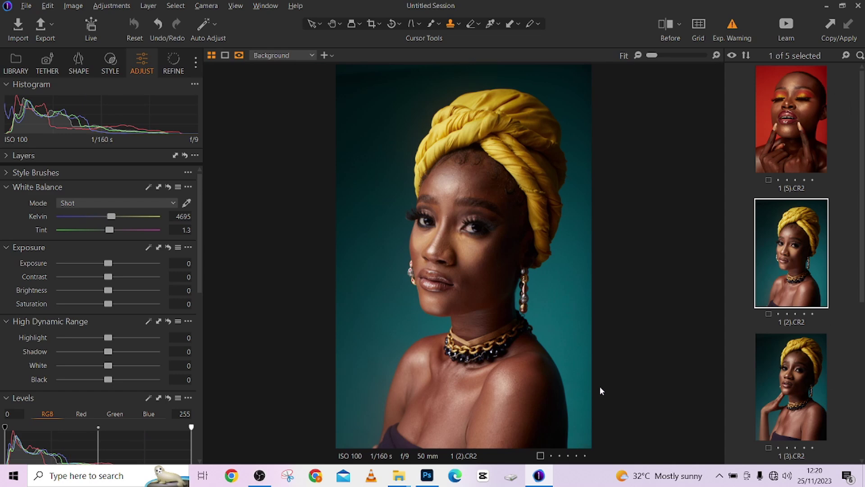
Step: Zoom in on the portrait to inspect the skin around the chin
{"action": "left_click_drag", "start_coordinate": [458, 299], "coordinate": [459, 304]}
{"action": "scroll", "coordinate": [331, 226], "scroll_direction": "up", "scroll_amount": 5}
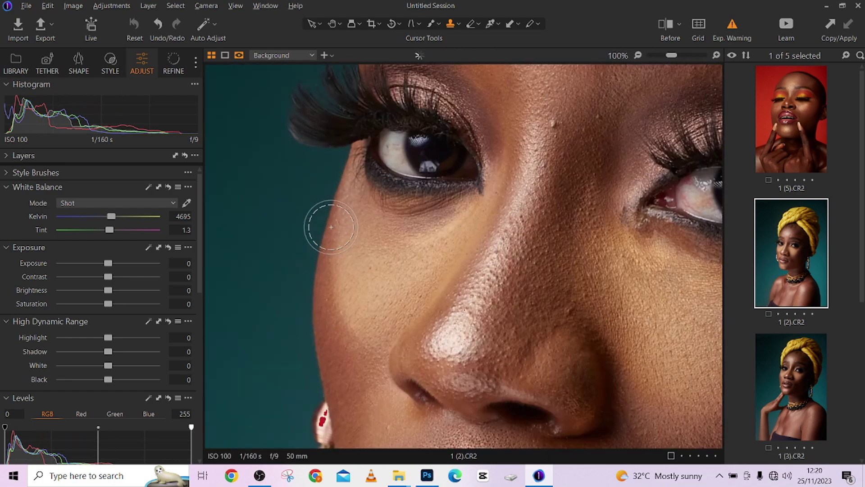
{"action": "scroll", "coordinate": [332, 226], "scroll_direction": "down", "scroll_amount": 5}
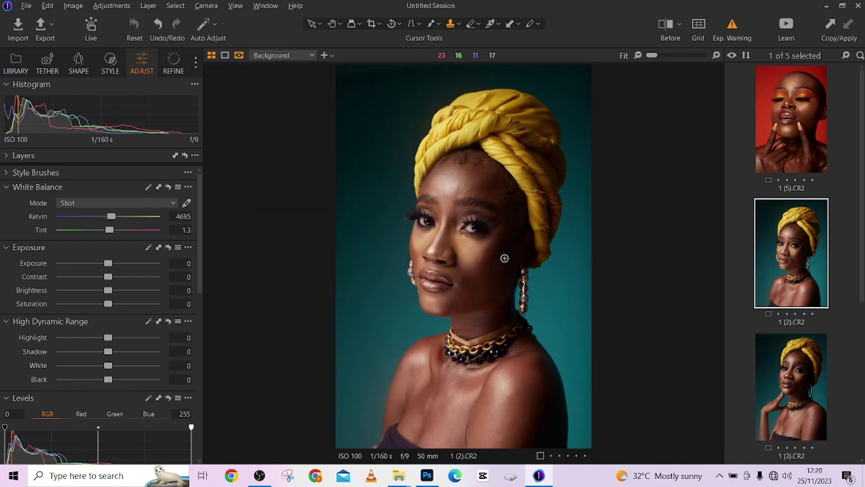
{"action": "scroll", "coordinate": [493, 364], "scroll_direction": "up", "scroll_amount": 4}
{"action": "scroll", "coordinate": [494, 112], "scroll_direction": "down", "scroll_amount": 2}
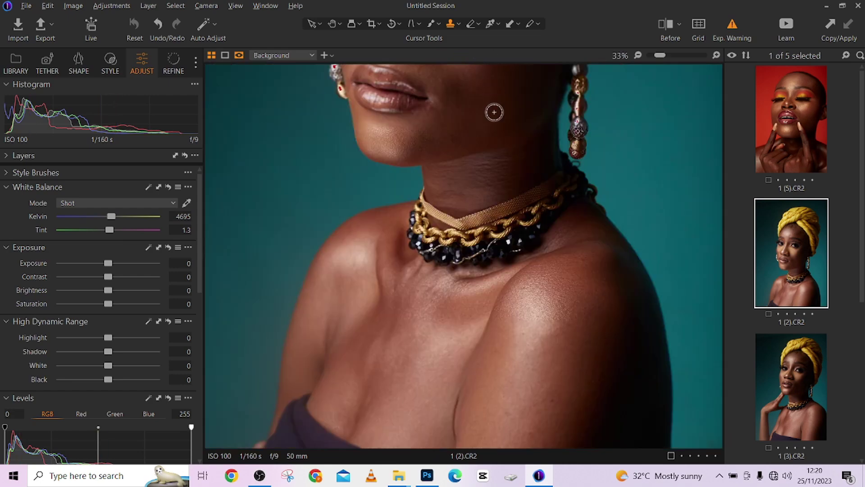
{"action": "scroll", "coordinate": [494, 113], "scroll_direction": "down", "scroll_amount": 2}
{"action": "scroll", "coordinate": [548, 192], "scroll_direction": "up", "scroll_amount": 6}
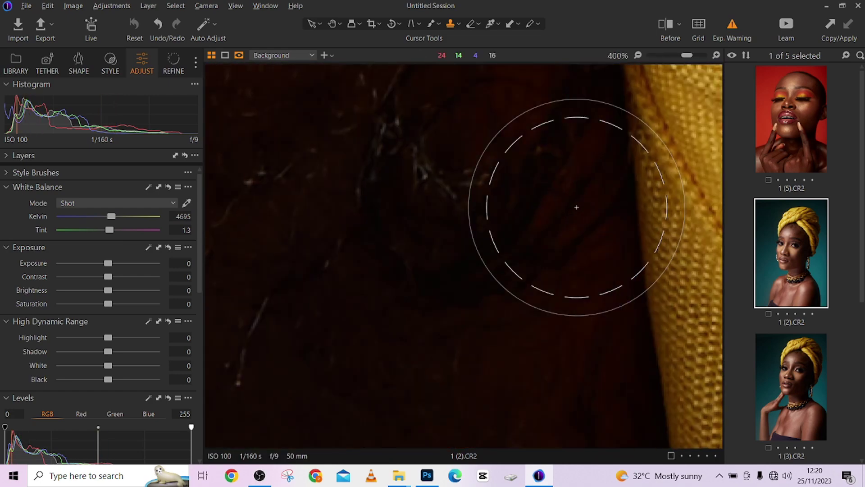
{"action": "scroll", "coordinate": [576, 207], "scroll_direction": "down", "scroll_amount": 6}
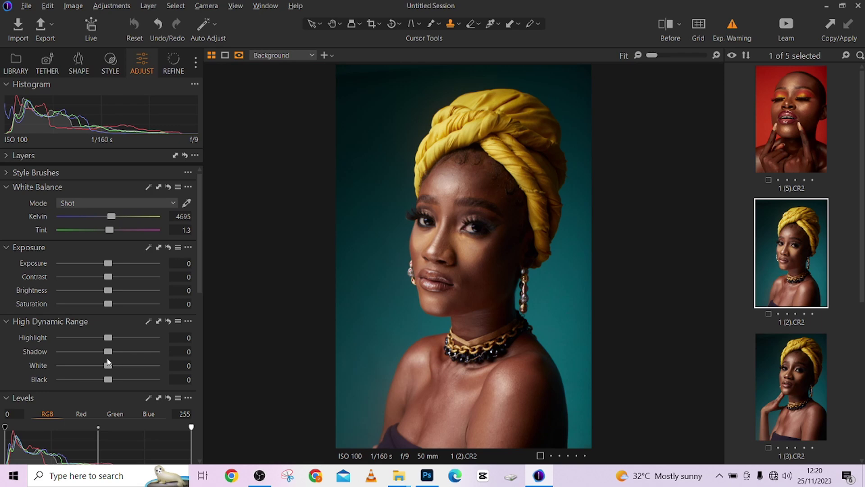
Step: Set High Dynamic Range Shadow to 24 and Highlight to -71, keeping Contrast at 0
{"action": "mouse_move", "coordinate": [110, 352]}
{"action": "left_mouse_down"}
{"action": "mouse_move", "coordinate": [179, 354]}
{"action": "mouse_move", "coordinate": [121, 354]}
{"action": "left_mouse_up"}
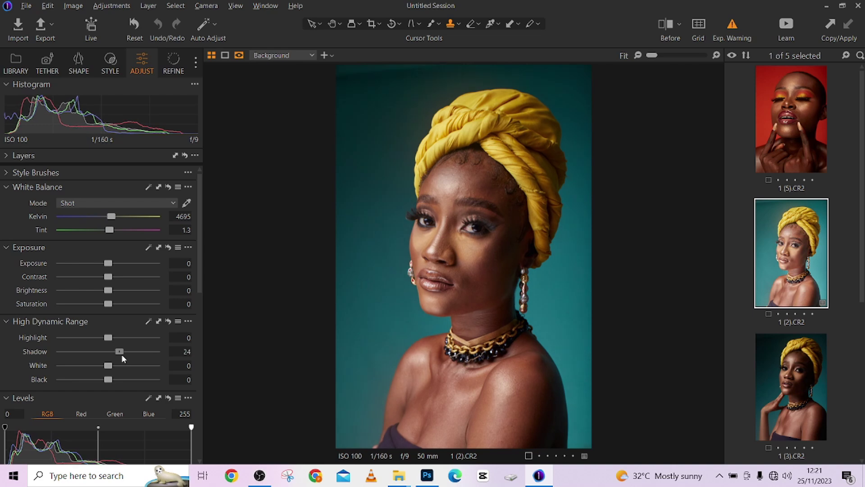
{"action": "left_click_drag", "start_coordinate": [121, 354], "coordinate": [74, 346]}
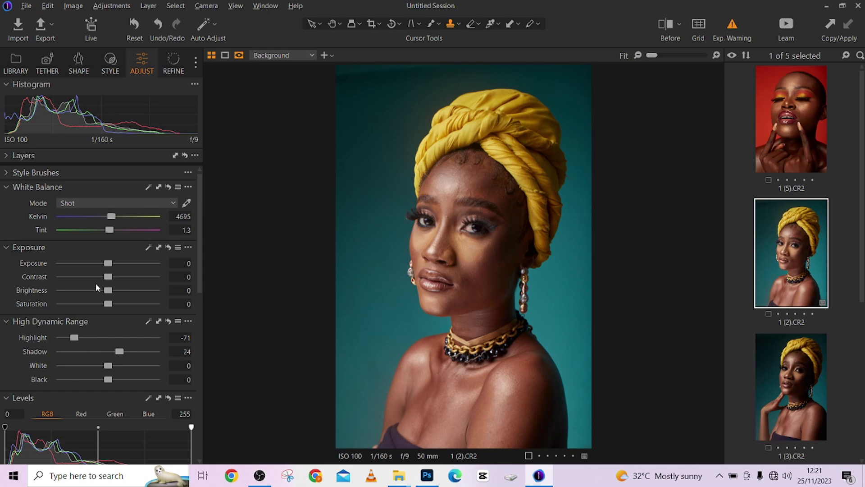
{"action": "left_click_drag", "start_coordinate": [107, 275], "coordinate": [106, 277]}
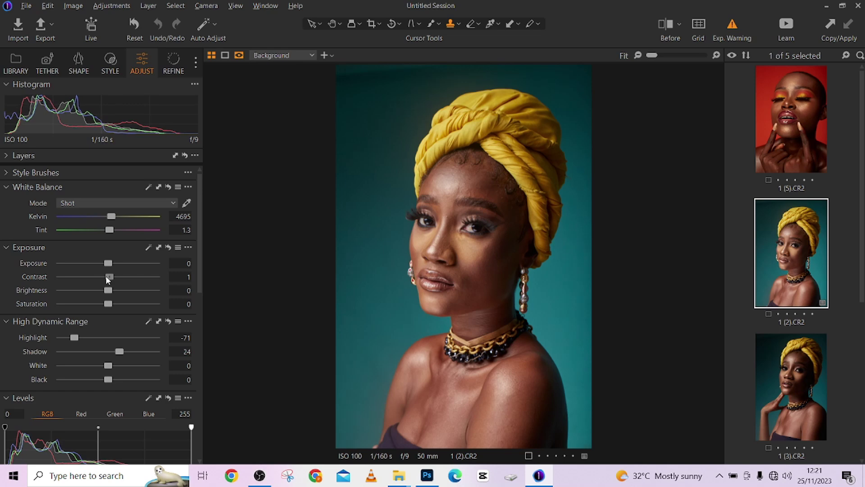
{"action": "double_click", "coordinate": [108, 277]}
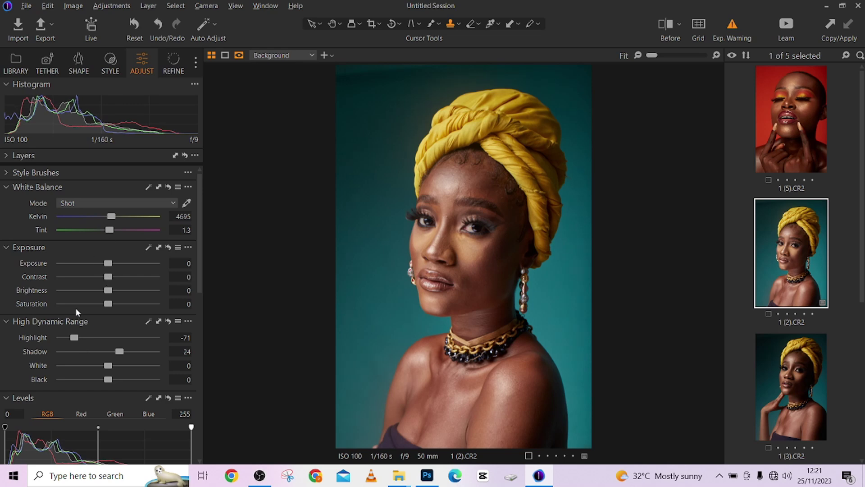
{"action": "scroll", "coordinate": [76, 315], "scroll_direction": "down", "scroll_amount": 2}
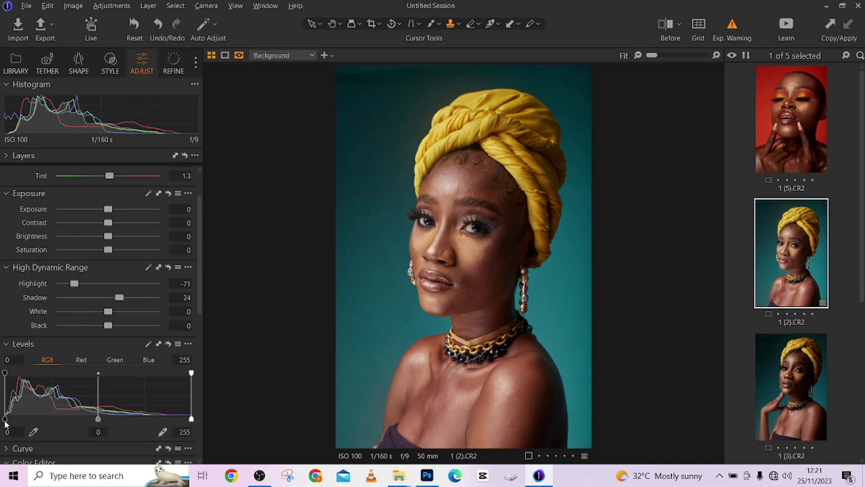
Step: Set the Levels black input to 2 and midtones to 0.09, leaving white at 255
{"action": "left_click_drag", "start_coordinate": [5, 419], "coordinate": [12, 422]}
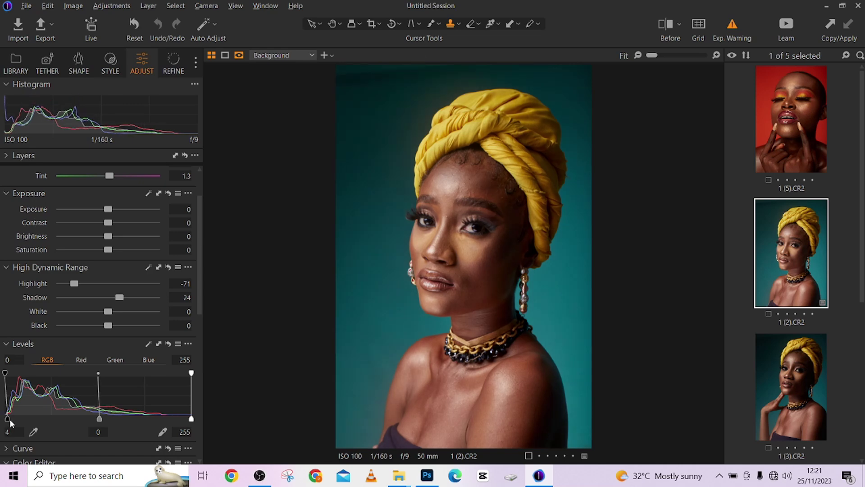
{"action": "left_click_drag", "start_coordinate": [99, 419], "coordinate": [90, 420]}
{"action": "mouse_move", "coordinate": [191, 419]}
{"action": "left_mouse_down"}
{"action": "mouse_move", "coordinate": [176, 419]}
{"action": "mouse_move", "coordinate": [203, 422]}
{"action": "left_mouse_up"}
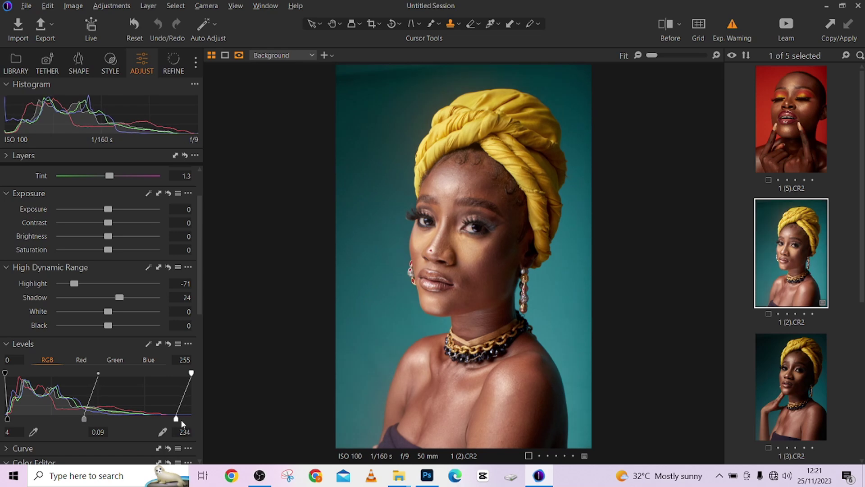
{"action": "left_click_drag", "start_coordinate": [7, 419], "coordinate": [9, 419]}
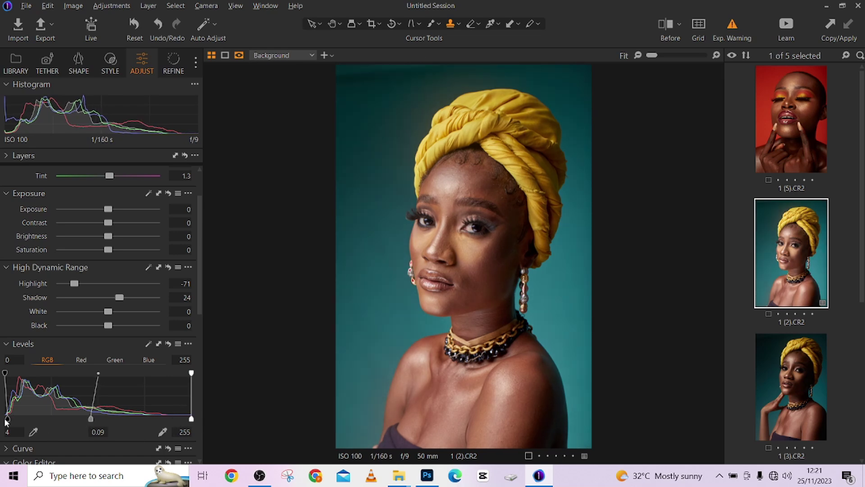
{"action": "scroll", "coordinate": [55, 371], "scroll_direction": "down", "scroll_amount": 3}
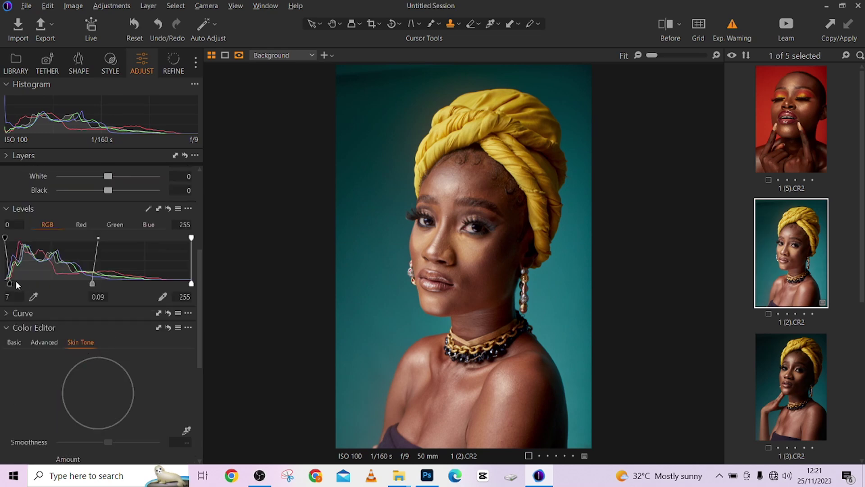
{"action": "left_click_drag", "start_coordinate": [9, 283], "coordinate": [6, 284]}
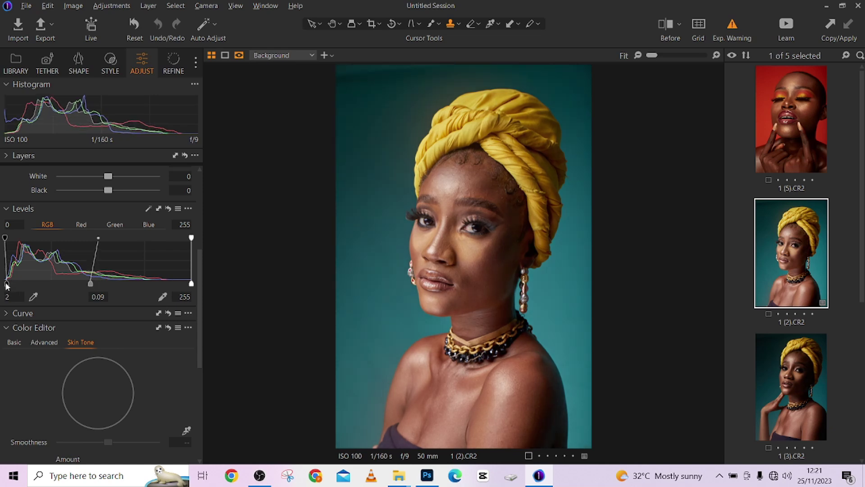
Step: Bring the Curve tool into view and expand it
{"action": "scroll", "coordinate": [87, 216], "scroll_direction": "up", "scroll_amount": 2}
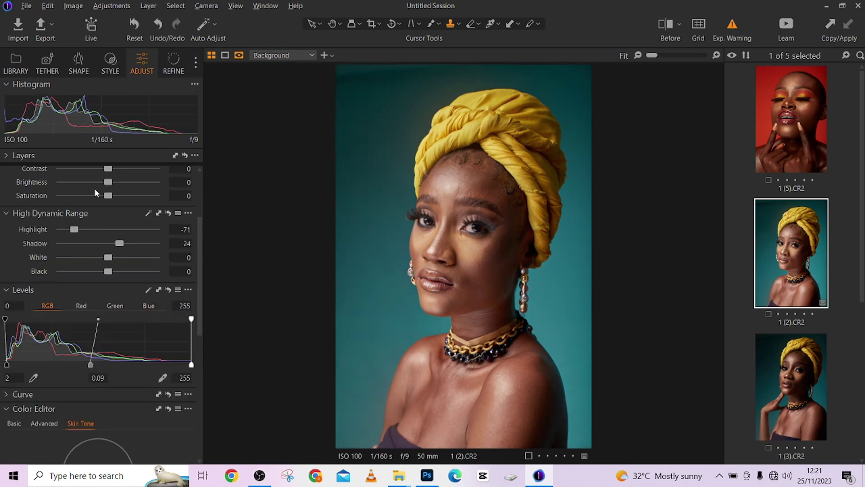
{"action": "scroll", "coordinate": [108, 236], "scroll_direction": "up", "scroll_amount": 1}
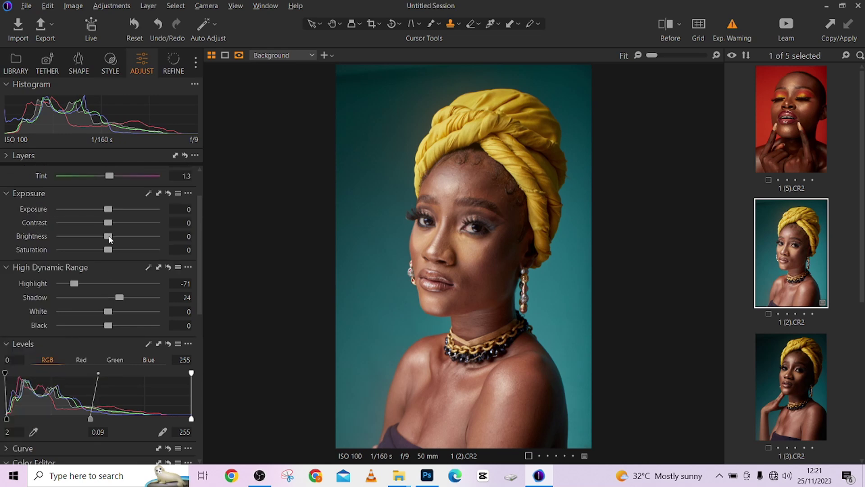
{"action": "scroll", "coordinate": [132, 275], "scroll_direction": "up", "scroll_amount": 1}
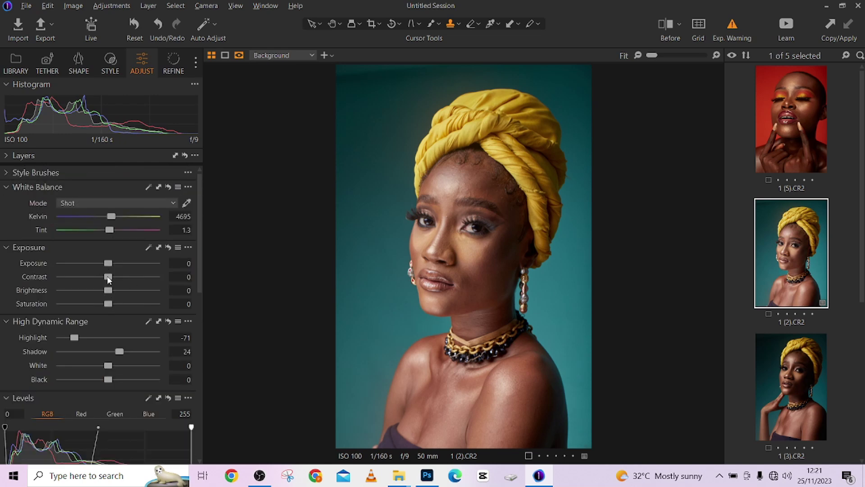
{"action": "scroll", "coordinate": [43, 345], "scroll_direction": "down", "scroll_amount": 3}
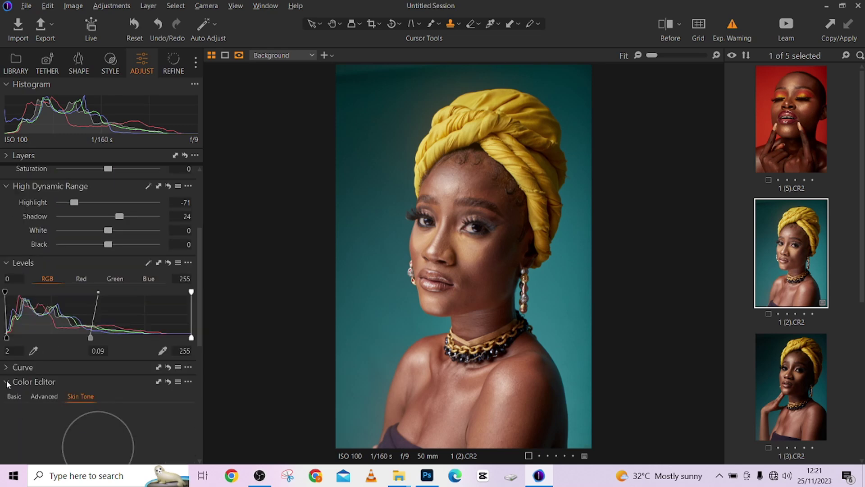
{"action": "left_click", "coordinate": [8, 366]}
Step: Add Luma curve points near input 13 and 178, lowering each slightly
{"action": "scroll", "coordinate": [95, 332], "scroll_direction": "down", "scroll_amount": 2}
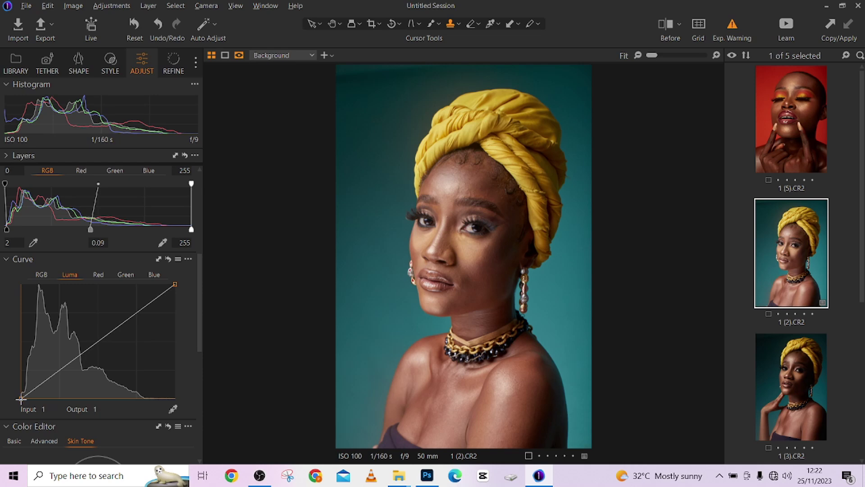
{"action": "left_click_drag", "start_coordinate": [29, 390], "coordinate": [28, 394]}
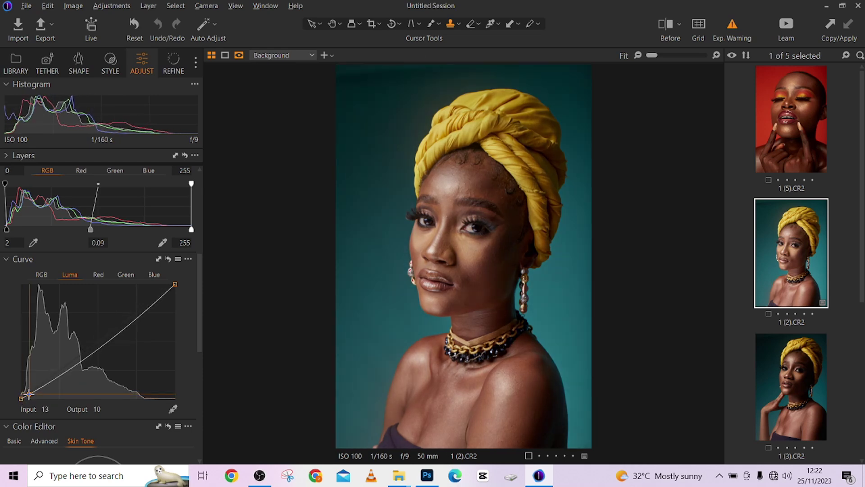
{"action": "left_click_drag", "start_coordinate": [135, 314], "coordinate": [129, 319]}
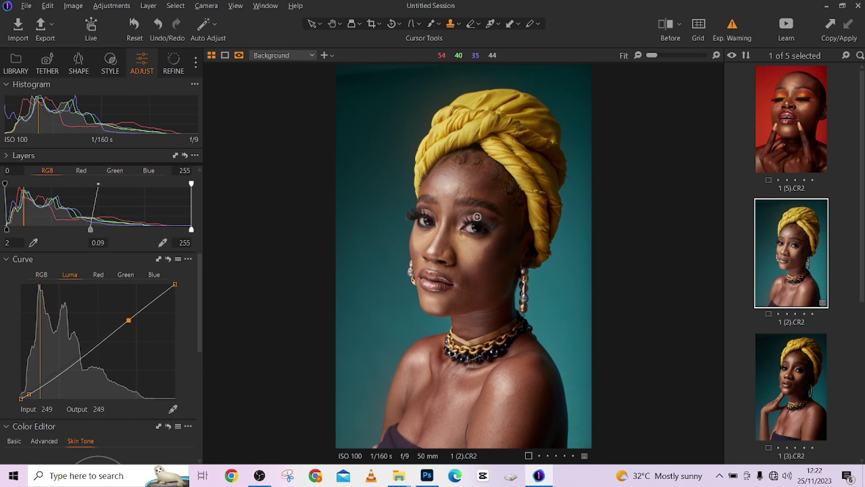
{"action": "scroll", "coordinate": [49, 262], "scroll_direction": "up", "scroll_amount": 3}
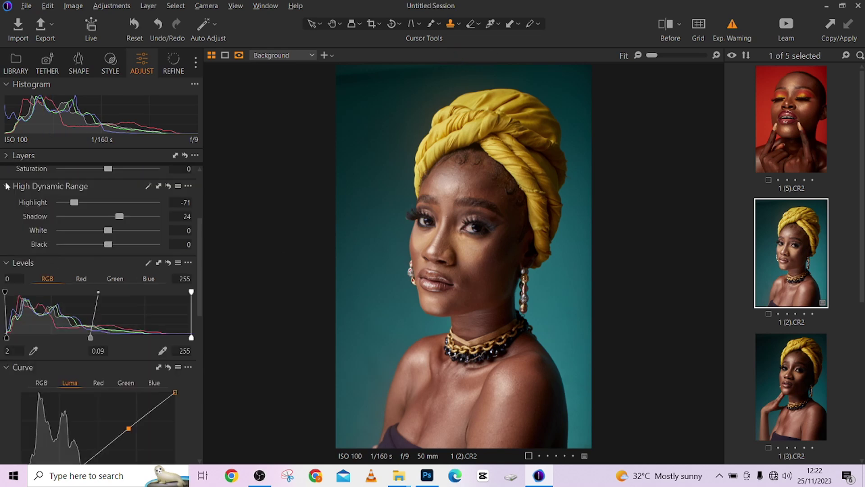
Step: Collapse the Levels and Curve tools to reveal the Color Editor's Skin Tone tab
{"action": "left_click", "coordinate": [6, 263]}
{"action": "left_click", "coordinate": [6, 277]}
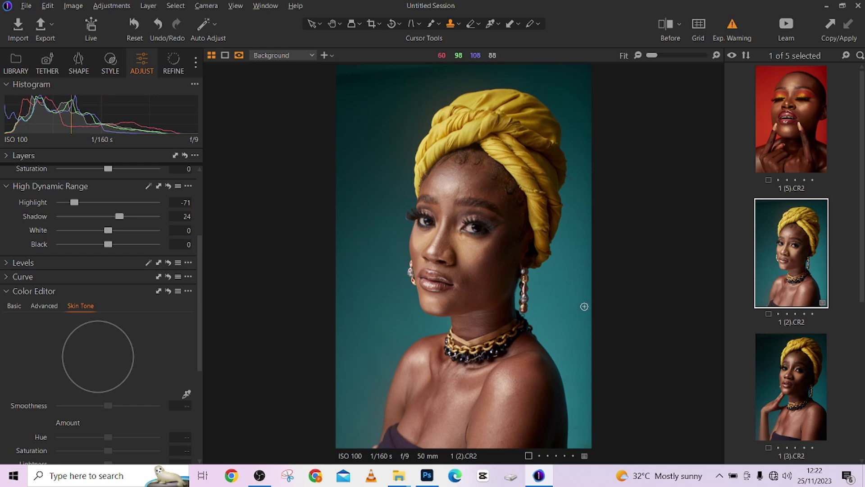
{"action": "scroll", "coordinate": [522, 281], "scroll_direction": "up", "scroll_amount": 1}
{"action": "scroll", "coordinate": [523, 280], "scroll_direction": "up", "scroll_amount": 1}
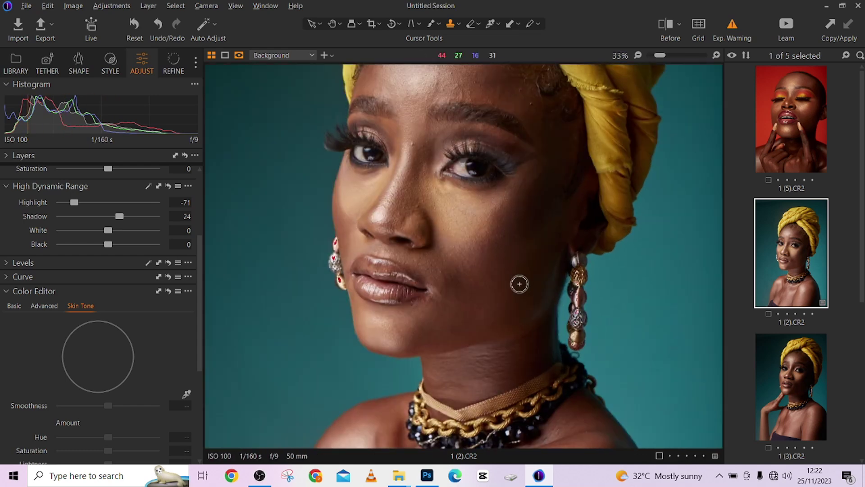
{"action": "scroll", "coordinate": [518, 282], "scroll_direction": "down", "scroll_amount": 2}
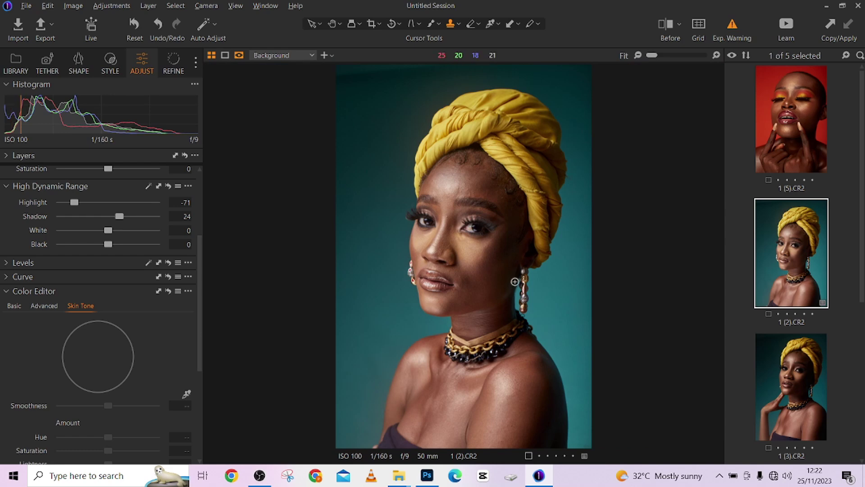
Step: Switch the Color Editor from Basic to Skin Tone and select its color picker
{"action": "left_click", "coordinate": [11, 306]}
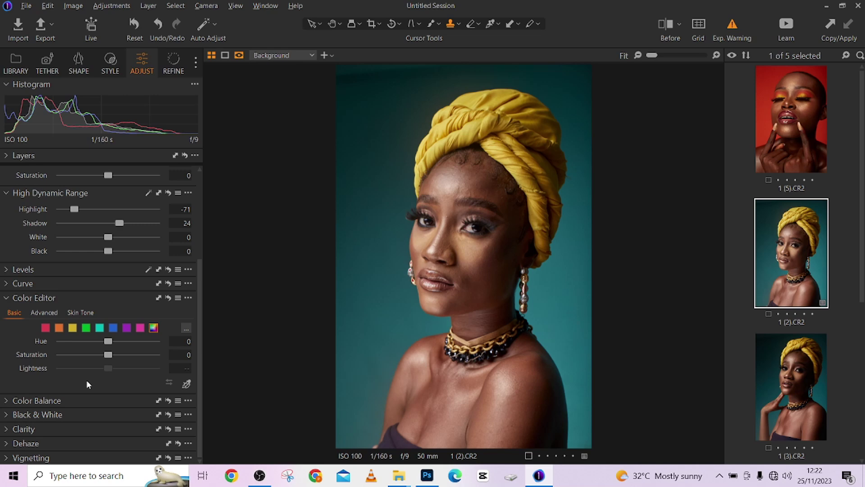
{"action": "left_click", "coordinate": [78, 314]}
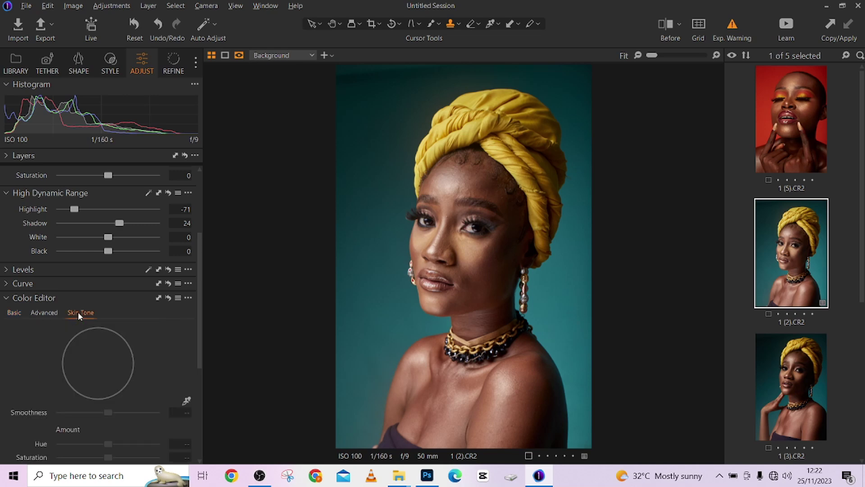
{"action": "left_click", "coordinate": [186, 401]}
{"action": "left_click", "coordinate": [224, 58]}
{"action": "left_click", "coordinate": [224, 57]}
Step: Sample the chest skin colour and raise Amount Saturation to 15.3
{"action": "left_click", "coordinate": [425, 396]}
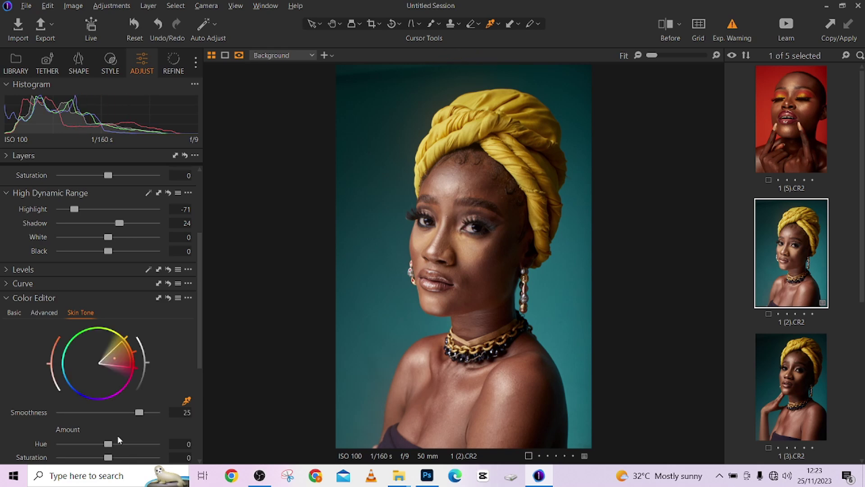
{"action": "scroll", "coordinate": [128, 366], "scroll_direction": "down", "scroll_amount": 1}
{"action": "mouse_move", "coordinate": [118, 403]}
{"action": "left_mouse_down"}
{"action": "mouse_move", "coordinate": [143, 403]}
{"action": "mouse_move", "coordinate": [132, 405]}
{"action": "left_mouse_up"}
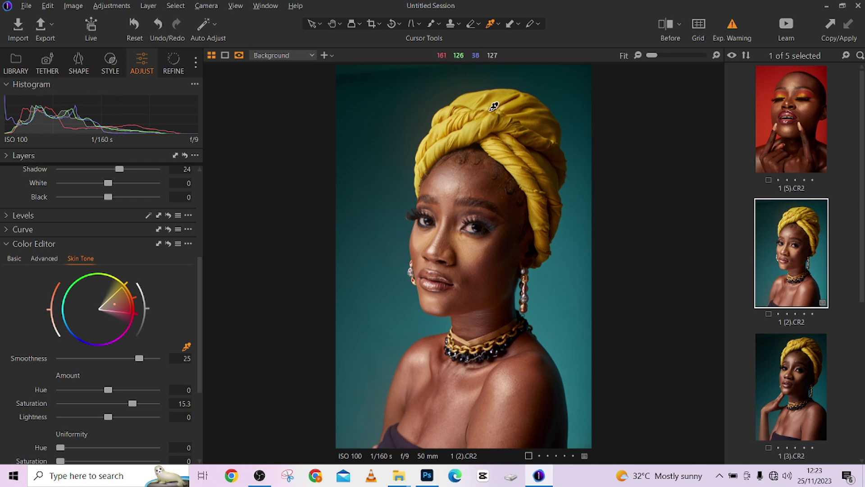
Step: Resample the skin tone range, trying the headwrap, then the shoulder and chest
{"action": "left_click", "coordinate": [487, 125]}
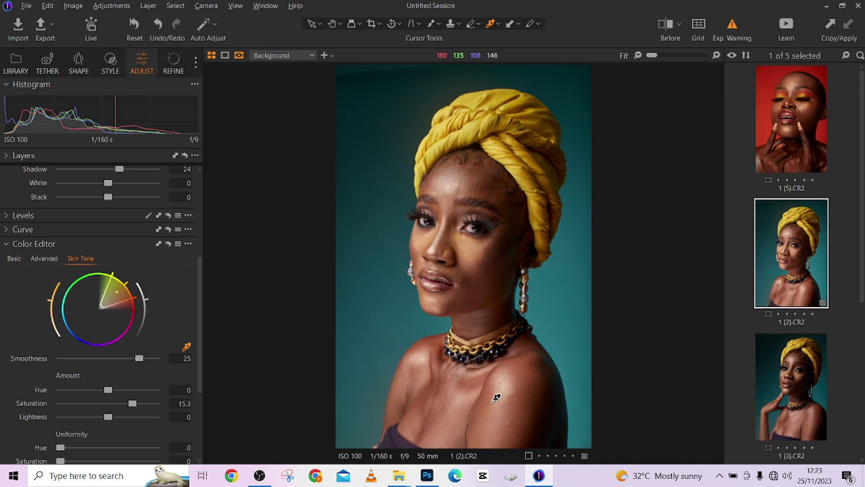
{"action": "left_click", "coordinate": [496, 418]}
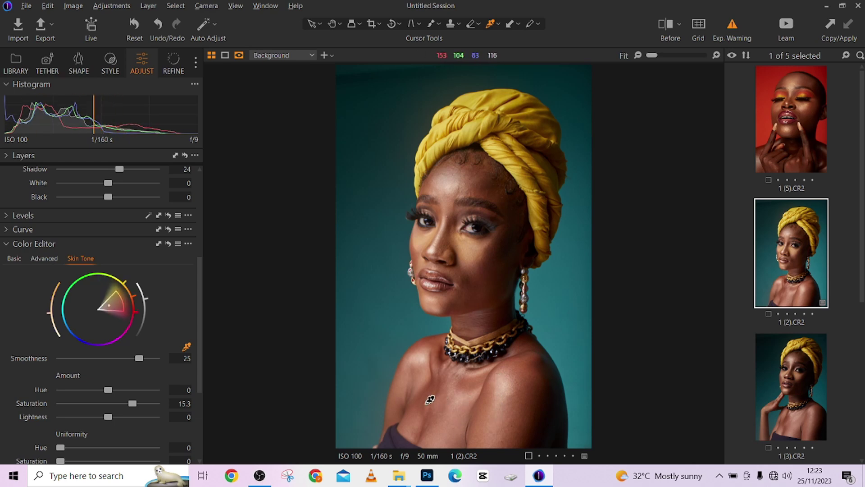
{"action": "left_click", "coordinate": [429, 399]}
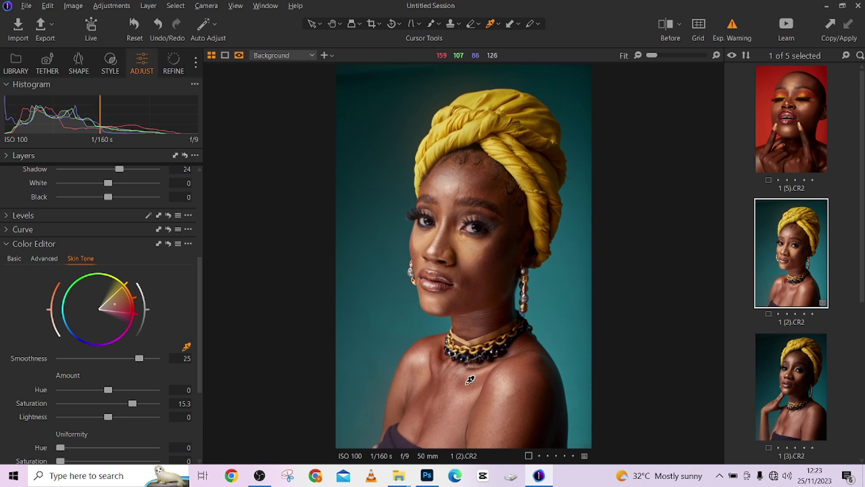
{"action": "scroll", "coordinate": [120, 415], "scroll_direction": "down", "scroll_amount": 1}
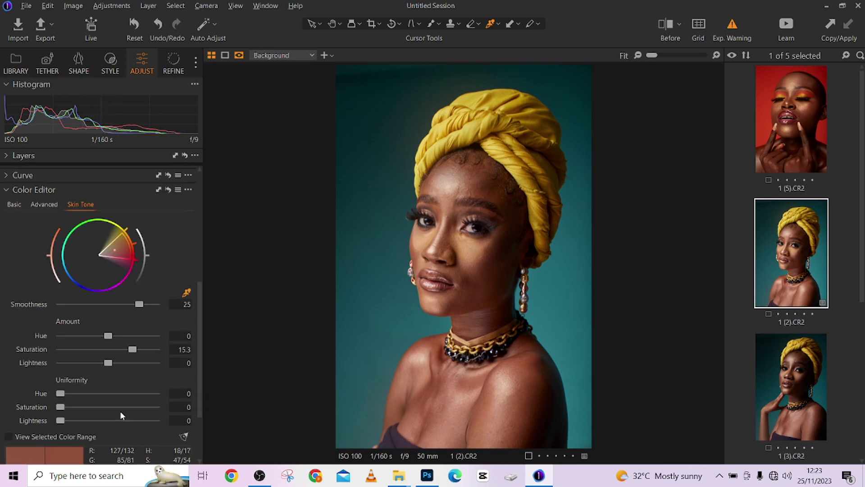
{"action": "scroll", "coordinate": [90, 396], "scroll_direction": "down", "scroll_amount": 1}
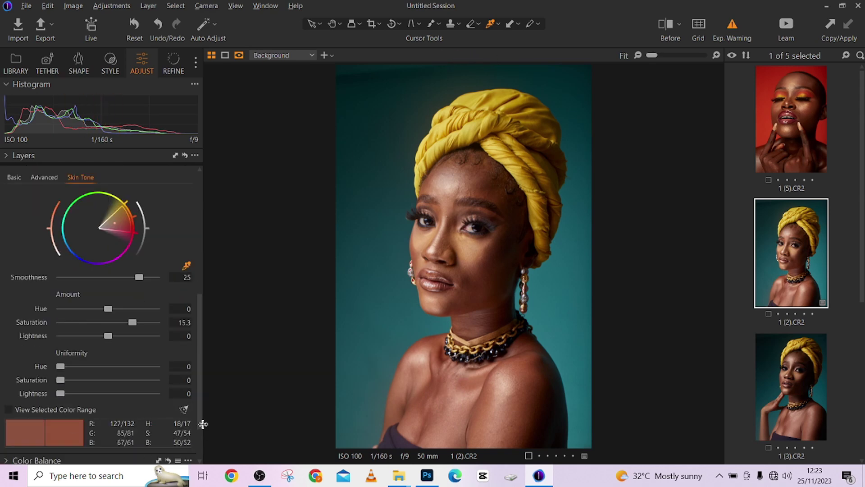
Step: Turn on View Selected Color Range in the Skin Tone tab
{"action": "left_click", "coordinate": [9, 410]}
Step: Fit the color wheel range to skin hues excluding the yellow headwrap, and set Smoothness to 1
{"action": "left_click_drag", "start_coordinate": [124, 202], "coordinate": [133, 224]}
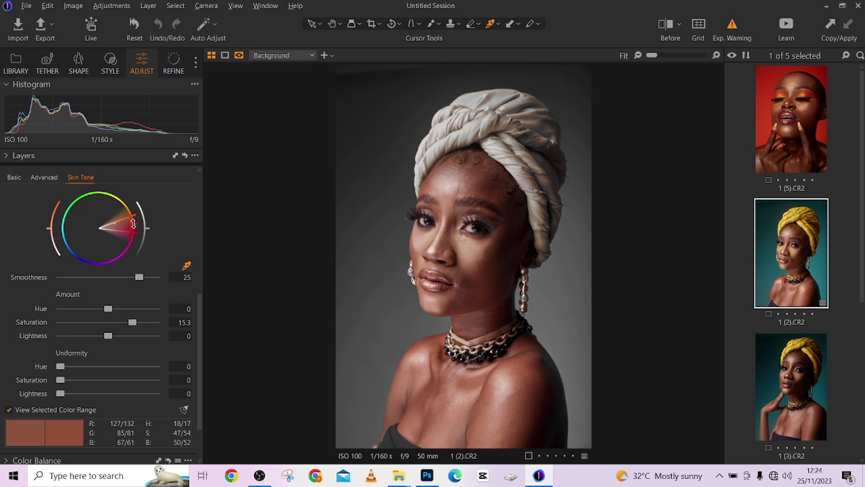
{"action": "left_click_drag", "start_coordinate": [133, 223], "coordinate": [128, 208]}
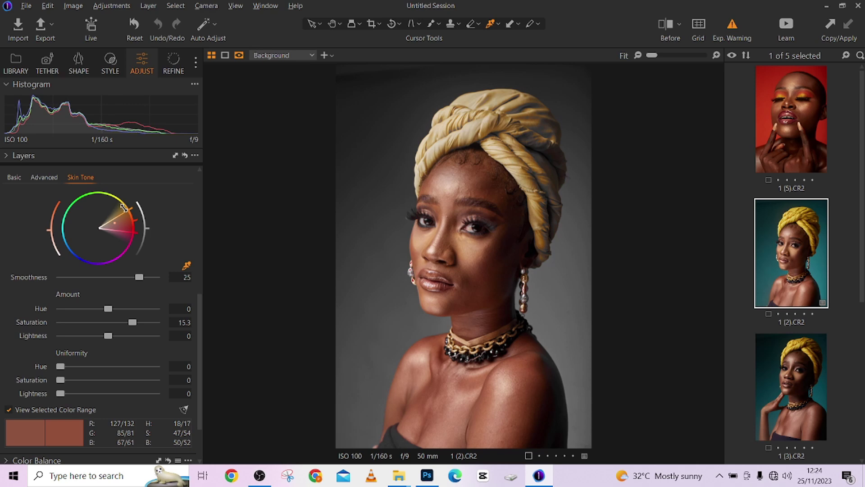
{"action": "left_click_drag", "start_coordinate": [124, 208], "coordinate": [124, 210]}
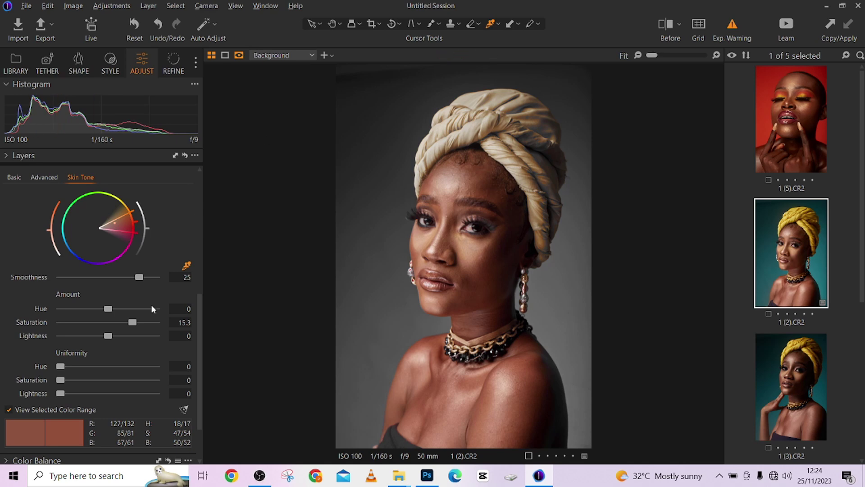
{"action": "mouse_move", "coordinate": [137, 325]}
{"action": "left_mouse_down"}
{"action": "mouse_move", "coordinate": [179, 321]}
{"action": "mouse_move", "coordinate": [3, 324]}
{"action": "mouse_move", "coordinate": [172, 329]}
{"action": "mouse_move", "coordinate": [2, 332]}
{"action": "mouse_move", "coordinate": [206, 326]}
{"action": "mouse_move", "coordinate": [26, 335]}
{"action": "mouse_move", "coordinate": [166, 328]}
{"action": "mouse_move", "coordinate": [131, 326]}
{"action": "left_mouse_up"}
{"action": "left_click_drag", "start_coordinate": [140, 277], "coordinate": [2, 279]}
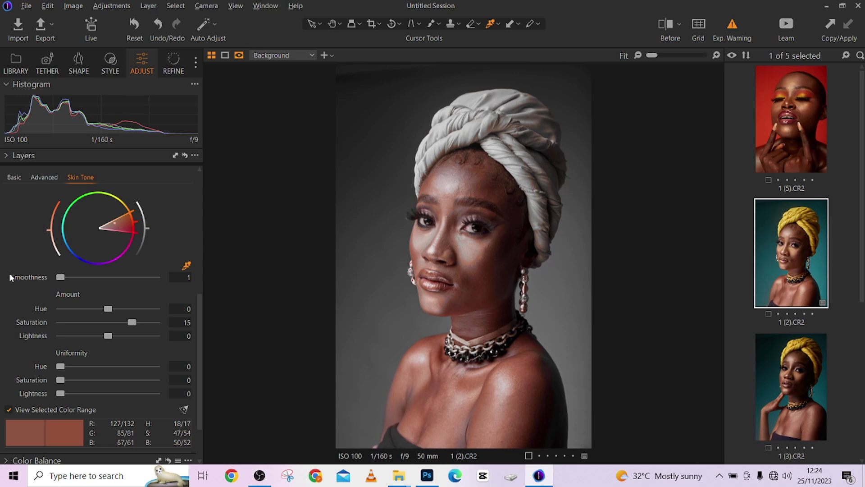
Step: Set Smoothness to 26.7, Uniformity Saturation to 100 and Uniformity Lightness to maximum
{"action": "left_click_drag", "start_coordinate": [61, 278], "coordinate": [150, 290]}
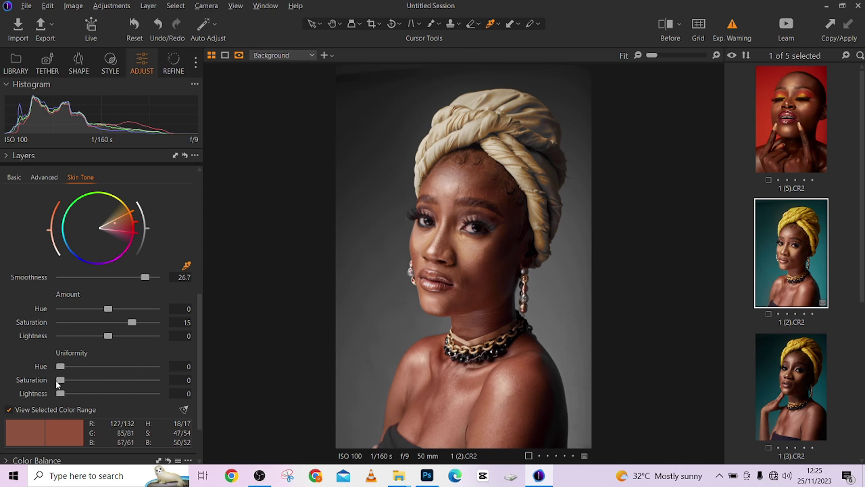
{"action": "left_click_drag", "start_coordinate": [56, 381], "coordinate": [161, 390]}
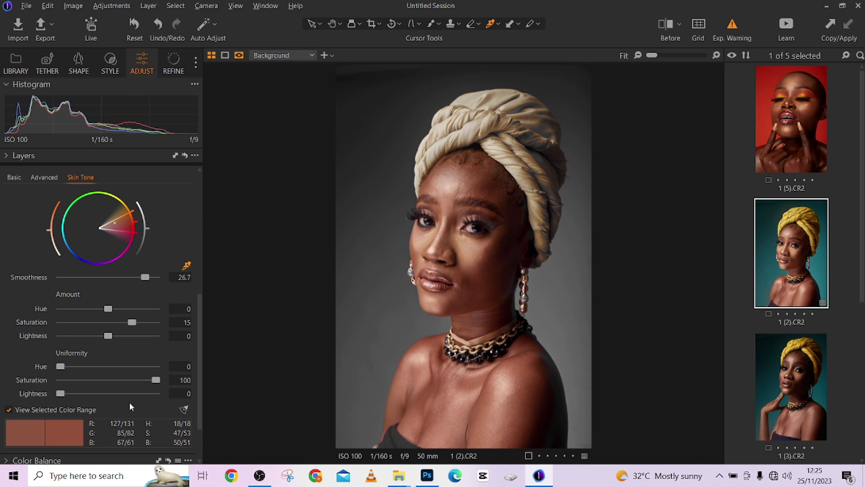
{"action": "left_click_drag", "start_coordinate": [60, 394], "coordinate": [183, 395]}
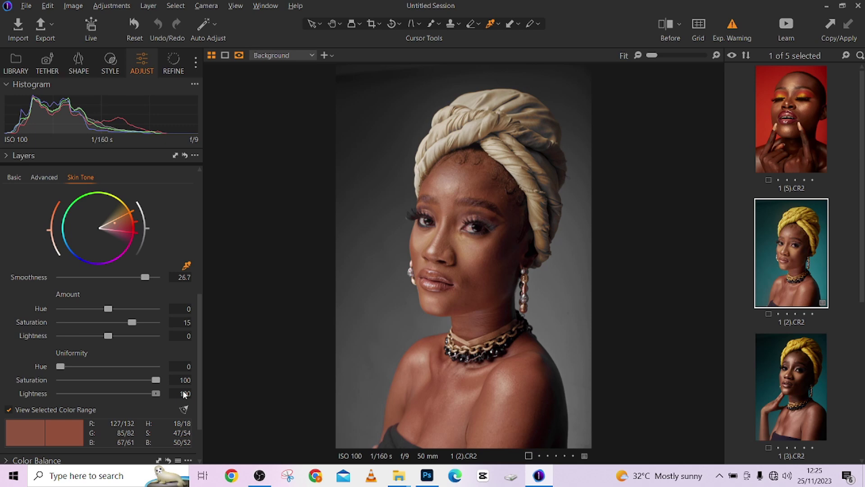
Step: Return Uniformity Lightness to 0, then set Amount Lightness to 3 and Amount Hue to 5
{"action": "left_click_drag", "start_coordinate": [155, 394], "coordinate": [71, 390]}
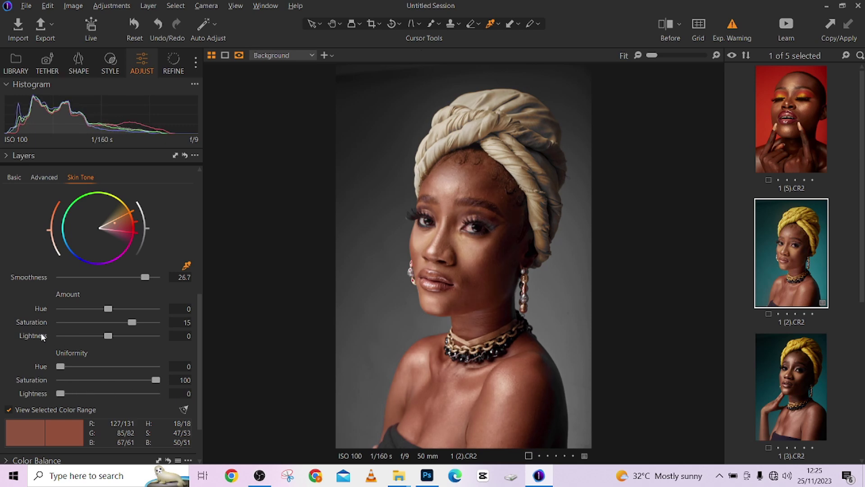
{"action": "left_click_drag", "start_coordinate": [108, 336], "coordinate": [156, 340]}
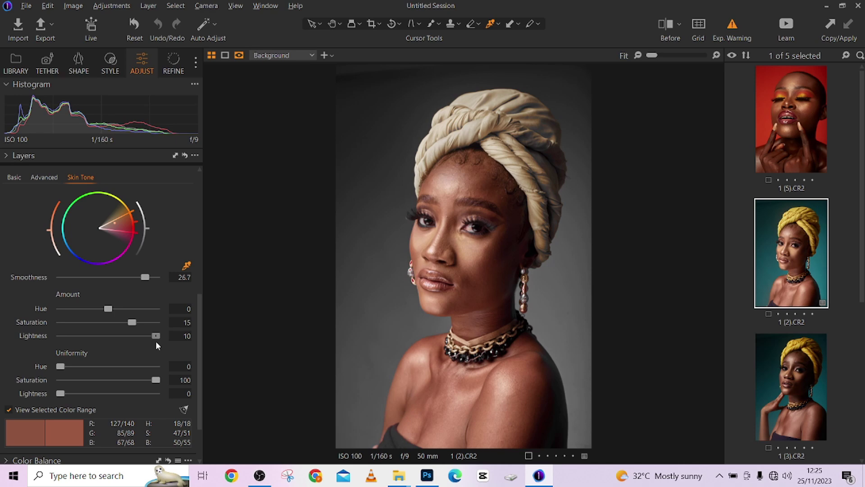
{"action": "left_click_drag", "start_coordinate": [156, 341], "coordinate": [134, 340]}
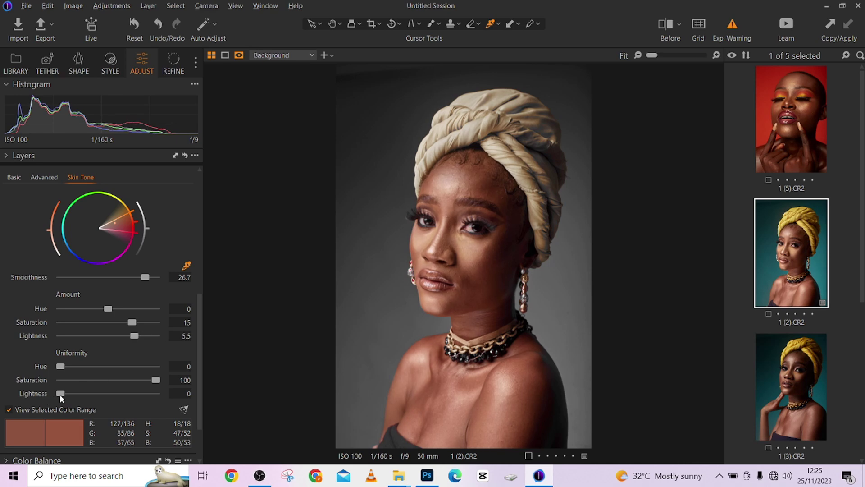
{"action": "left_click_drag", "start_coordinate": [73, 394], "coordinate": [213, 405]}
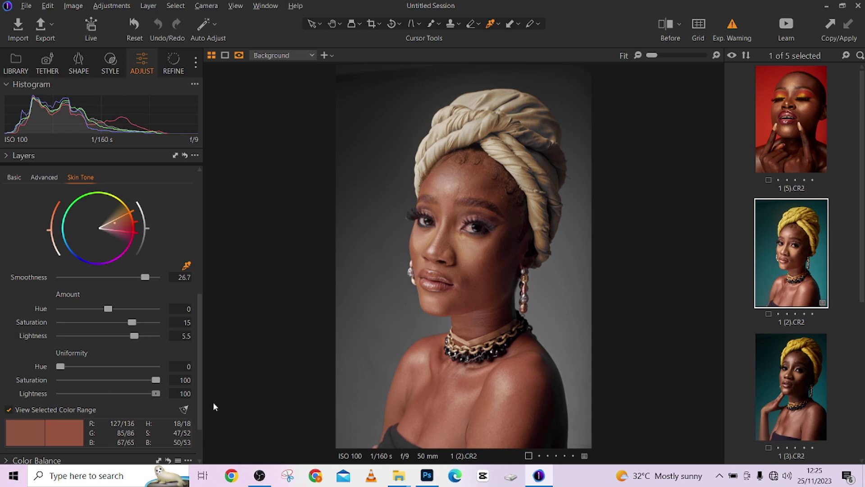
{"action": "left_click_drag", "start_coordinate": [155, 394], "coordinate": [49, 394]}
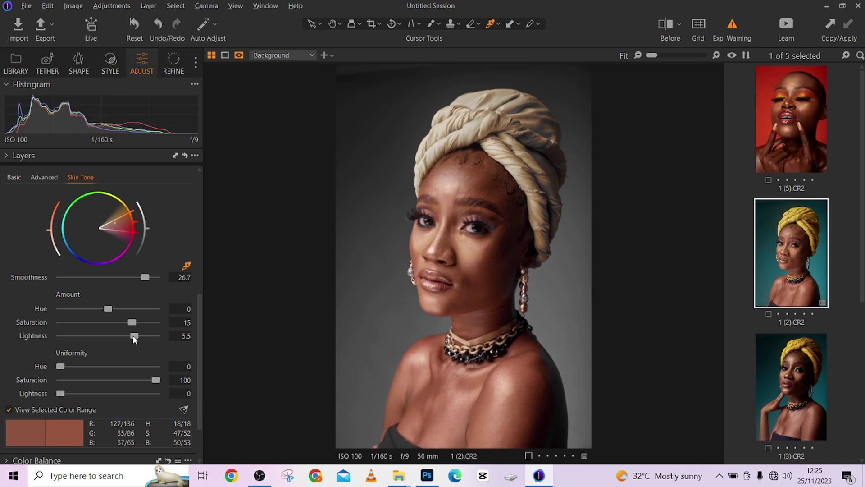
{"action": "mouse_move", "coordinate": [135, 336]}
{"action": "left_mouse_down"}
{"action": "mouse_move", "coordinate": [97, 338]}
{"action": "mouse_move", "coordinate": [122, 339]}
{"action": "left_mouse_up"}
{"action": "left_click_drag", "start_coordinate": [109, 309], "coordinate": [206, 323]}
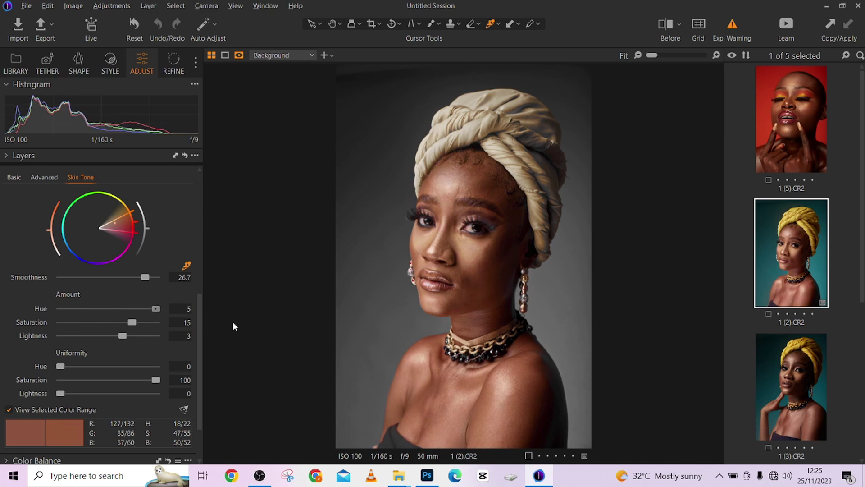
Step: Undo the skin hue shift and pull the targeted Skin Tone range back to brown tones
{"action": "key", "text": "ctrl+z"}
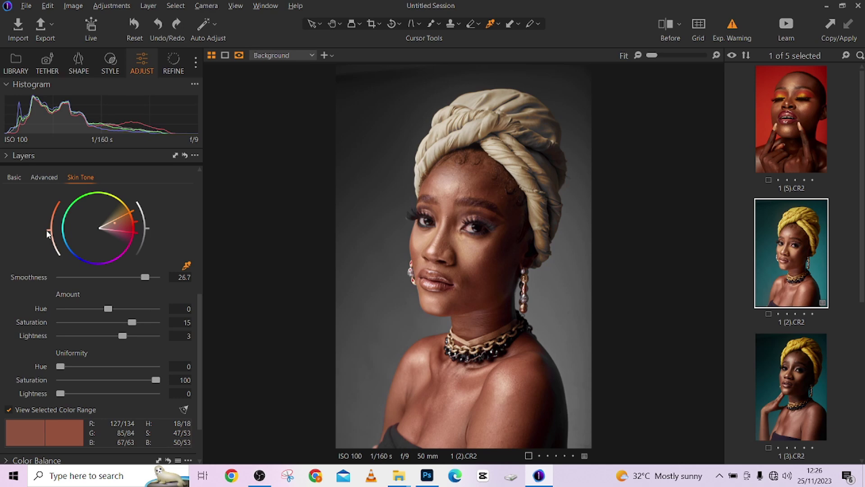
{"action": "left_click_drag", "start_coordinate": [48, 233], "coordinate": [64, 190]}
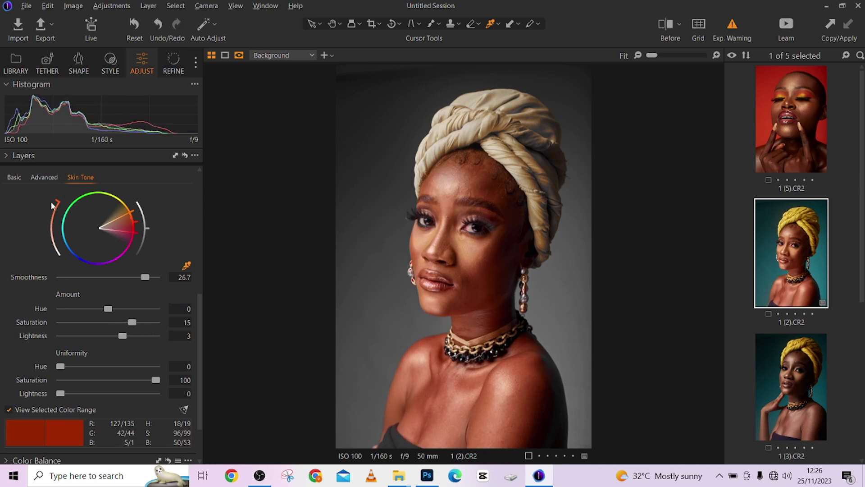
{"action": "left_click_drag", "start_coordinate": [57, 198], "coordinate": [41, 213]}
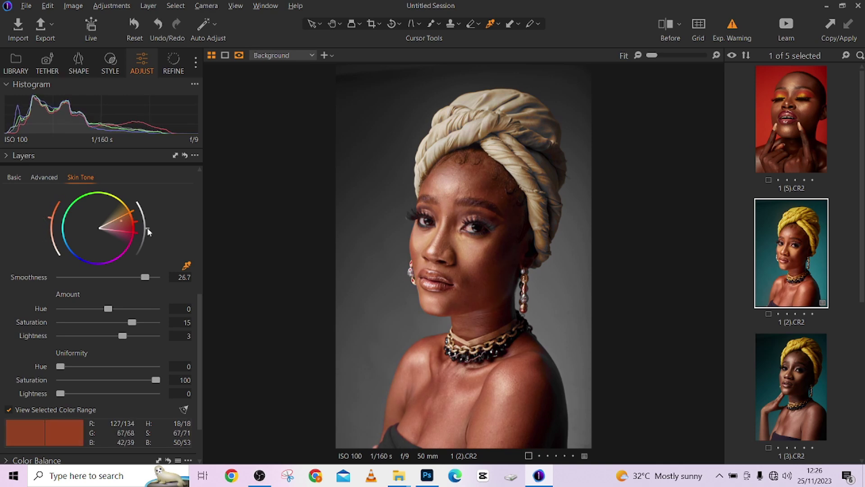
Step: Fine-tune the range's lightness limit and edge, then set skin Saturation -4.5 and Lightness -5.8
{"action": "mouse_move", "coordinate": [149, 232]}
{"action": "left_mouse_down"}
{"action": "mouse_move", "coordinate": [149, 201]}
{"action": "mouse_move", "coordinate": [145, 256]}
{"action": "mouse_move", "coordinate": [146, 215]}
{"action": "mouse_move", "coordinate": [147, 239]}
{"action": "mouse_move", "coordinate": [147, 231]}
{"action": "left_mouse_up"}
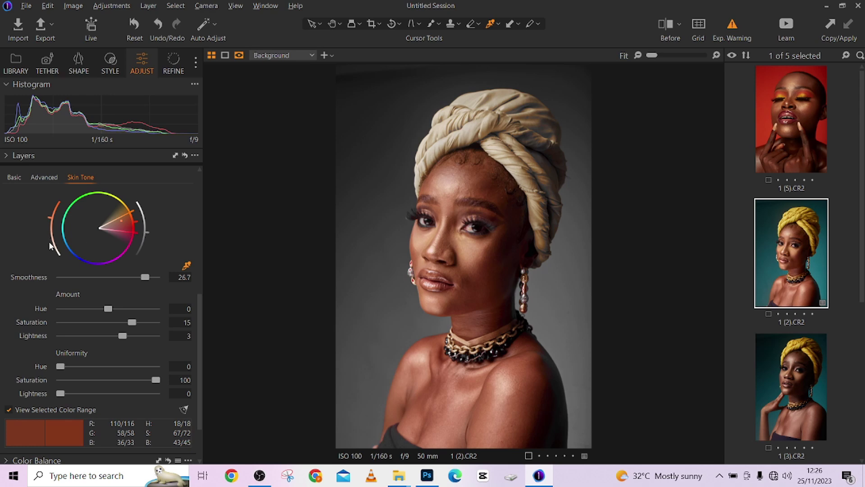
{"action": "mouse_move", "coordinate": [44, 230]}
{"action": "left_mouse_down"}
{"action": "mouse_move", "coordinate": [45, 212]}
{"action": "mouse_move", "coordinate": [40, 232]}
{"action": "mouse_move", "coordinate": [46, 226]}
{"action": "left_mouse_up"}
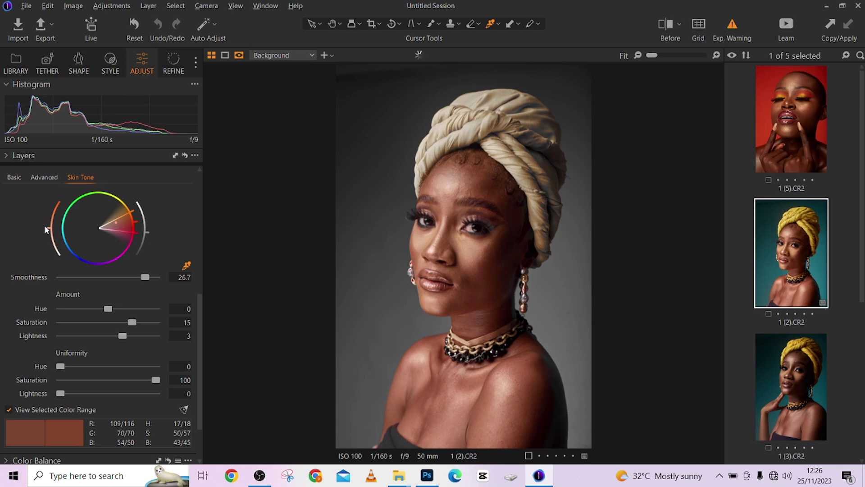
{"action": "left_click_drag", "start_coordinate": [123, 335], "coordinate": [106, 326]}
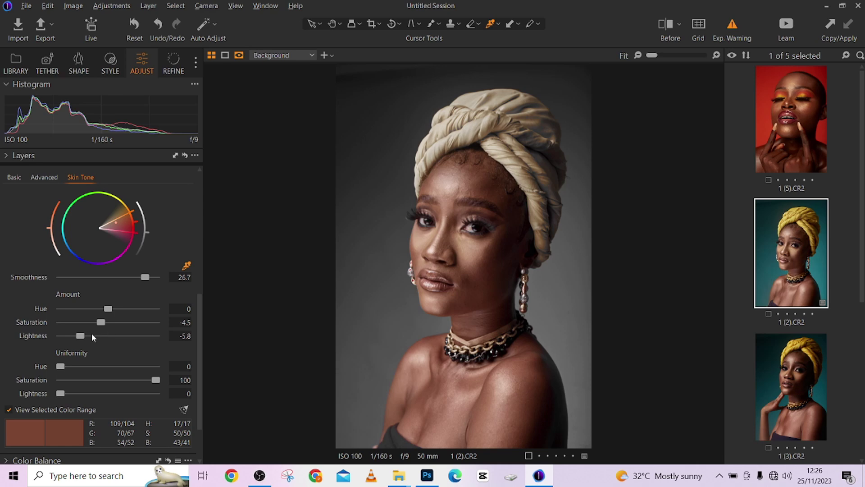
Step: Narrow both edges of the Skin Tone range and ease Amount Saturation to -4.2, keeping Lightness -5.8
{"action": "left_click_drag", "start_coordinate": [104, 324], "coordinate": [93, 345]}
{"action": "mouse_move", "coordinate": [49, 233]}
{"action": "left_mouse_down"}
{"action": "mouse_move", "coordinate": [53, 272]}
{"action": "mouse_move", "coordinate": [50, 216]}
{"action": "left_mouse_up"}
{"action": "mouse_move", "coordinate": [145, 231]}
{"action": "left_mouse_down"}
{"action": "mouse_move", "coordinate": [141, 247]}
{"action": "mouse_move", "coordinate": [148, 224]}
{"action": "mouse_move", "coordinate": [147, 237]}
{"action": "left_mouse_up"}
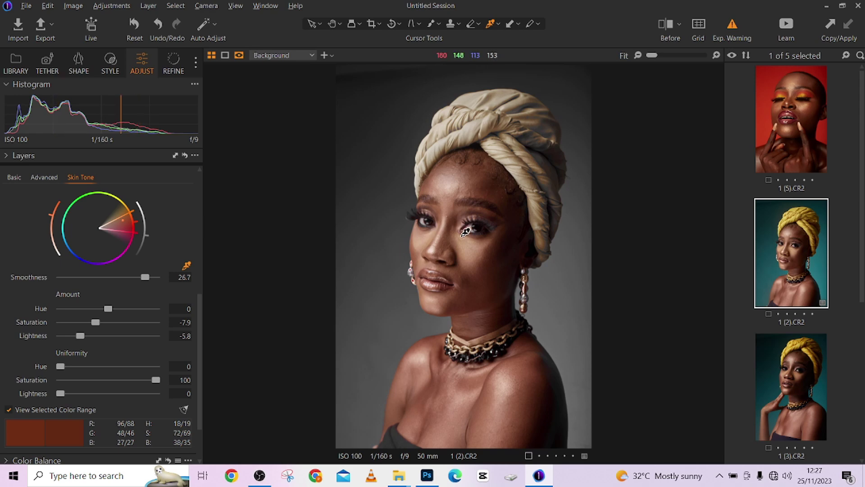
{"action": "scroll", "coordinate": [481, 303], "scroll_direction": "up", "scroll_amount": 3}
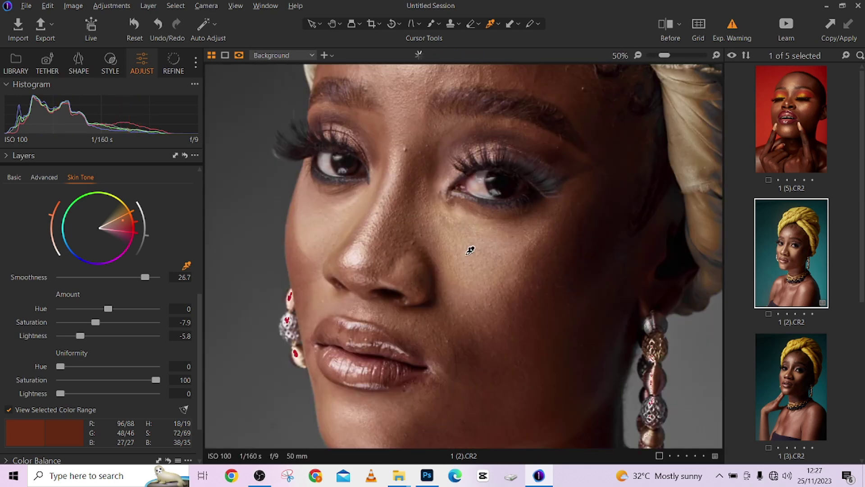
{"action": "scroll", "coordinate": [470, 250], "scroll_direction": "down", "scroll_amount": 3}
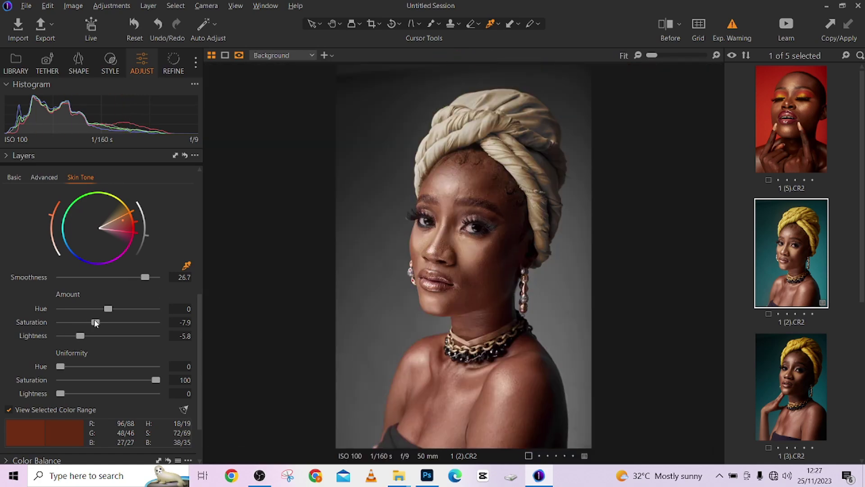
{"action": "mouse_move", "coordinate": [94, 319]}
{"action": "left_mouse_down"}
{"action": "mouse_move", "coordinate": [113, 319]}
{"action": "mouse_move", "coordinate": [102, 321]}
{"action": "left_mouse_up"}
{"action": "scroll", "coordinate": [164, 331], "scroll_direction": "down", "scroll_amount": 2}
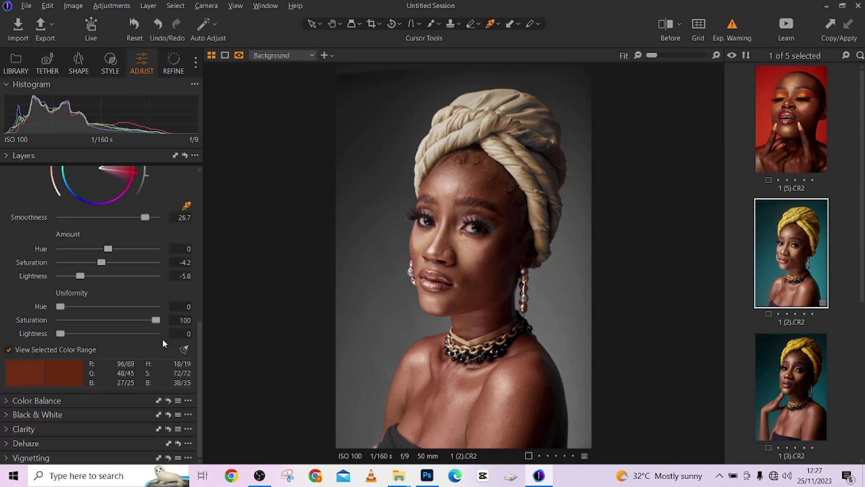
Step: Expand the Color Balance tool panel to view its settings
{"action": "left_click", "coordinate": [6, 401]}
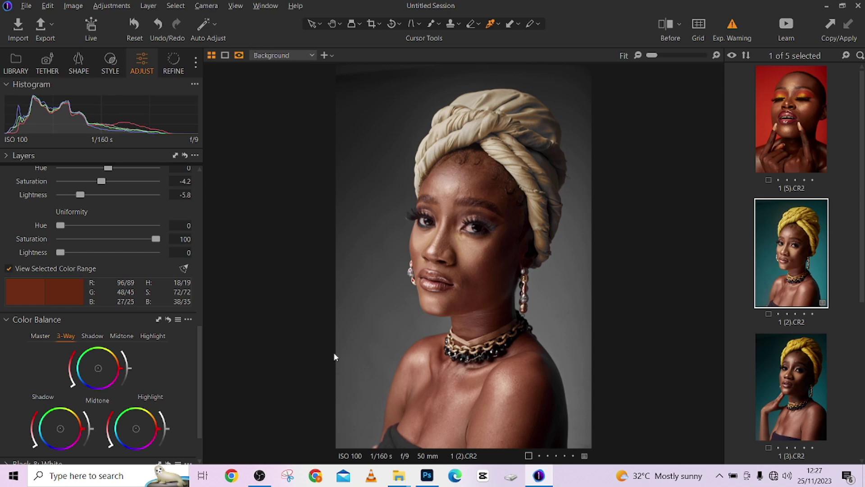
{"action": "scroll", "coordinate": [135, 400], "scroll_direction": "up", "scroll_amount": 3}
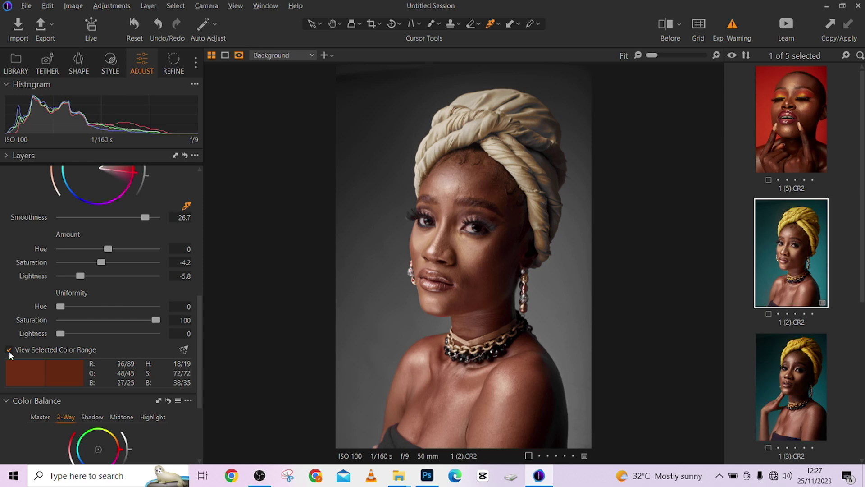
Step: Show a before/after split of the portrait, revealing more of the unedited side
{"action": "scroll", "coordinate": [512, 262], "scroll_direction": "up", "scroll_amount": 1}
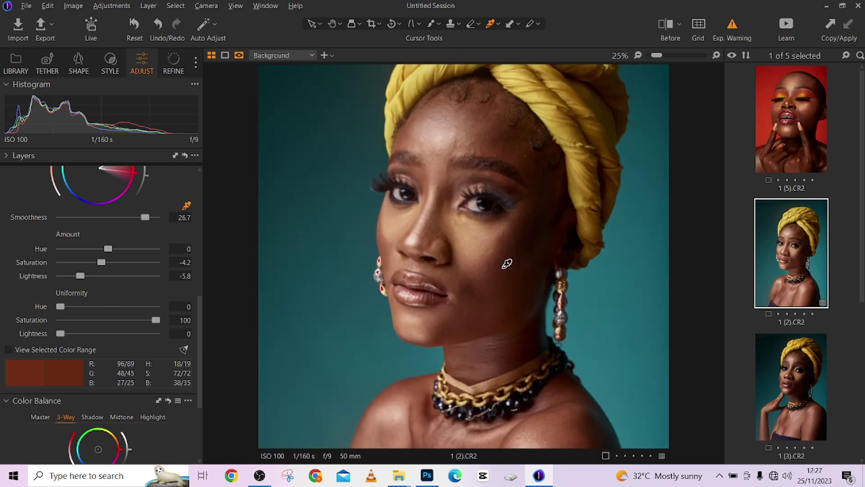
{"action": "scroll", "coordinate": [501, 247], "scroll_direction": "down", "scroll_amount": 1}
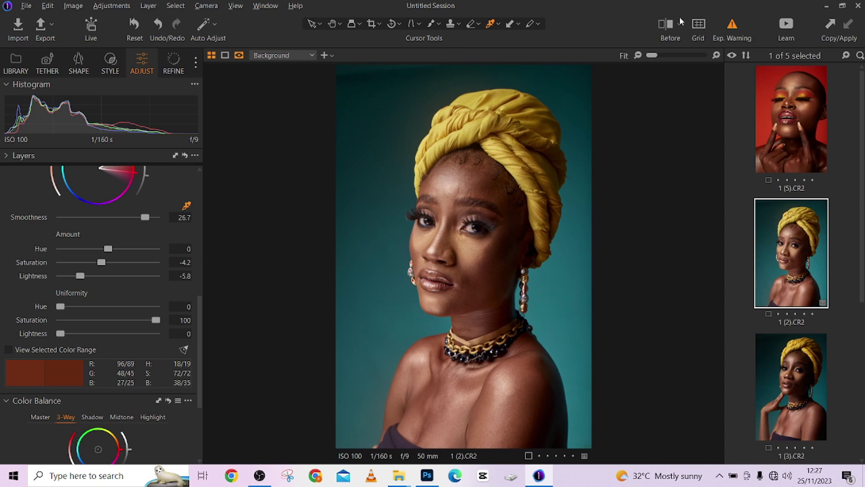
{"action": "left_click", "coordinate": [665, 25]}
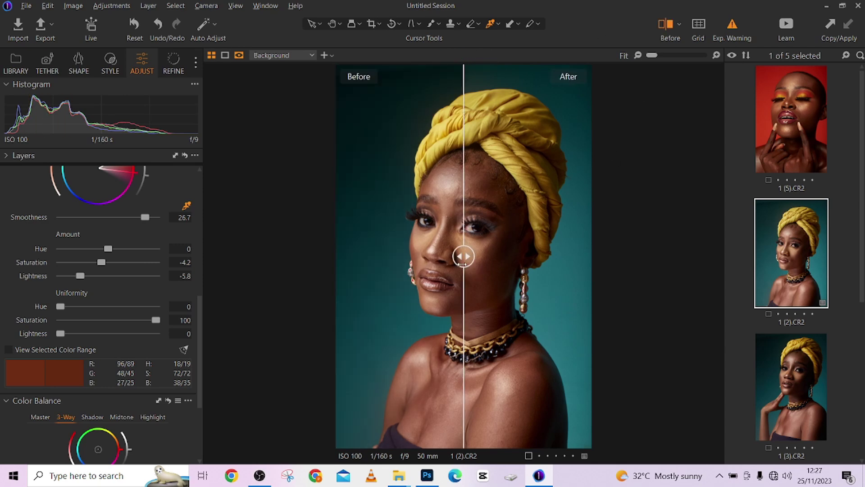
{"action": "left_click_drag", "start_coordinate": [458, 262], "coordinate": [347, 289]}
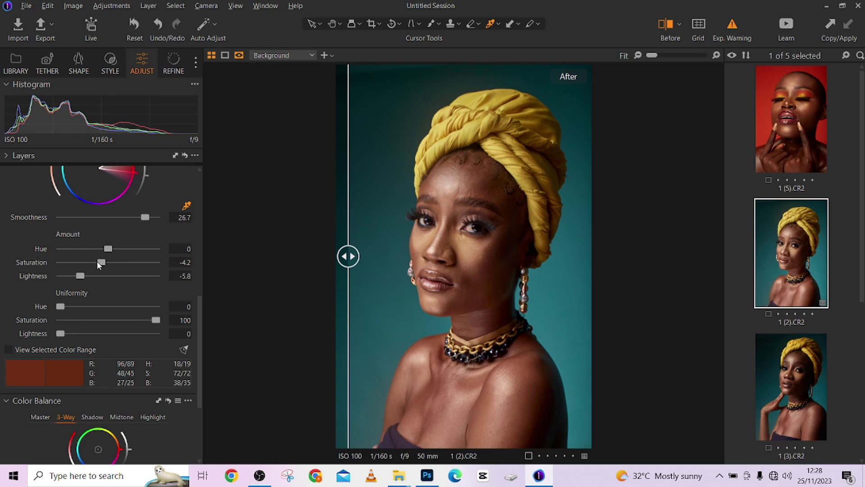
Step: Compare skin saturation levels, then settle Amount Saturation at -9.1 with Lightness -5.8
{"action": "left_click_drag", "start_coordinate": [98, 261], "coordinate": [82, 275]}
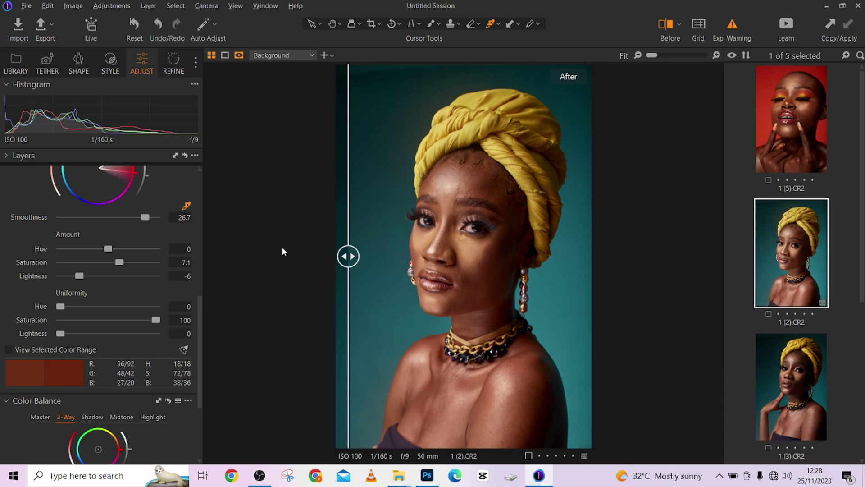
{"action": "left_click_drag", "start_coordinate": [336, 257], "coordinate": [311, 331]}
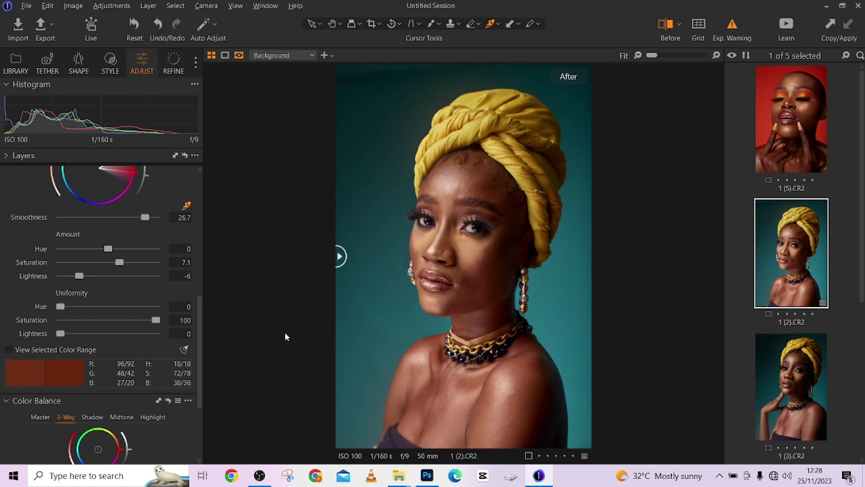
{"action": "left_click_drag", "start_coordinate": [119, 262], "coordinate": [85, 280]}
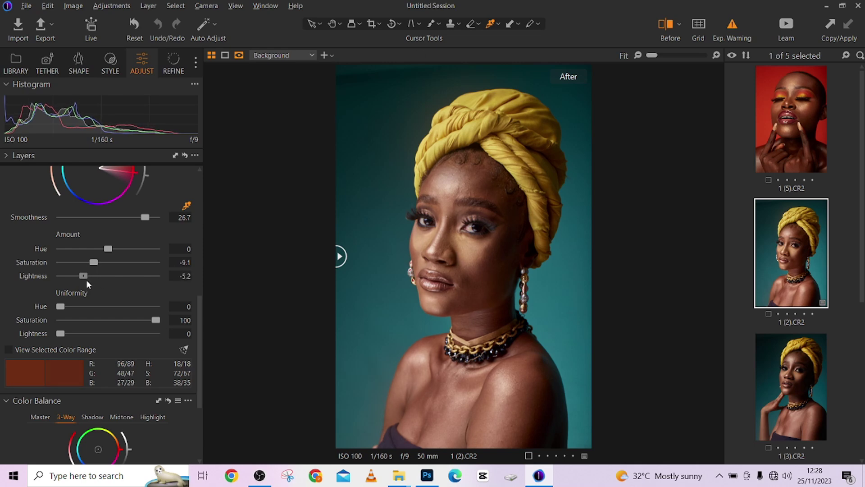
{"action": "left_click_drag", "start_coordinate": [340, 256], "coordinate": [340, 323]}
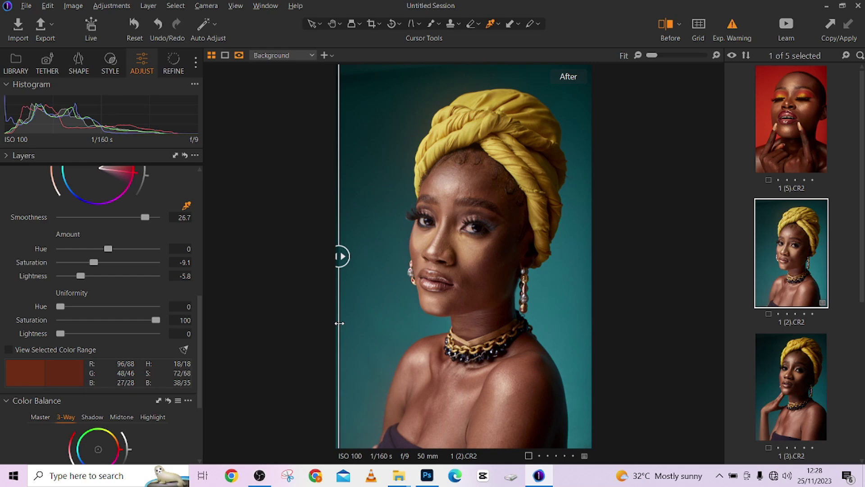